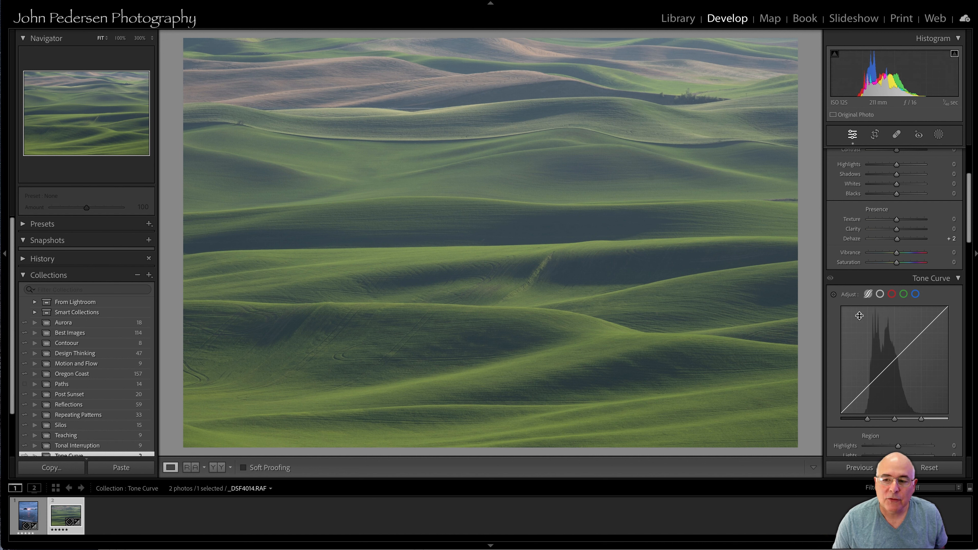
- Increase the Dehaze amount of the green hills photo to +52
{"action": "scroll", "coordinate": [904, 261], "scroll_direction": "down", "scroll_amount": 1}
{"action": "left_click_drag", "start_coordinate": [897, 238], "coordinate": [912, 238]}
{"action": "scroll", "coordinate": [902, 240], "scroll_direction": "down", "scroll_amount": 5}
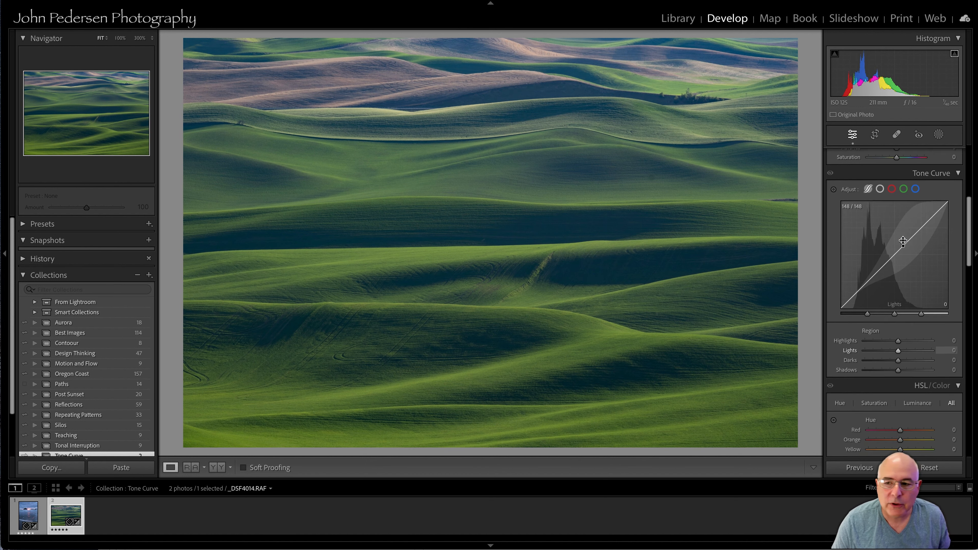
- In the blue channel curve, anchor the midtones at 126 and pull a shadow point down to input 72, output 63
{"action": "scroll", "coordinate": [903, 240], "scroll_direction": "up", "scroll_amount": 3}
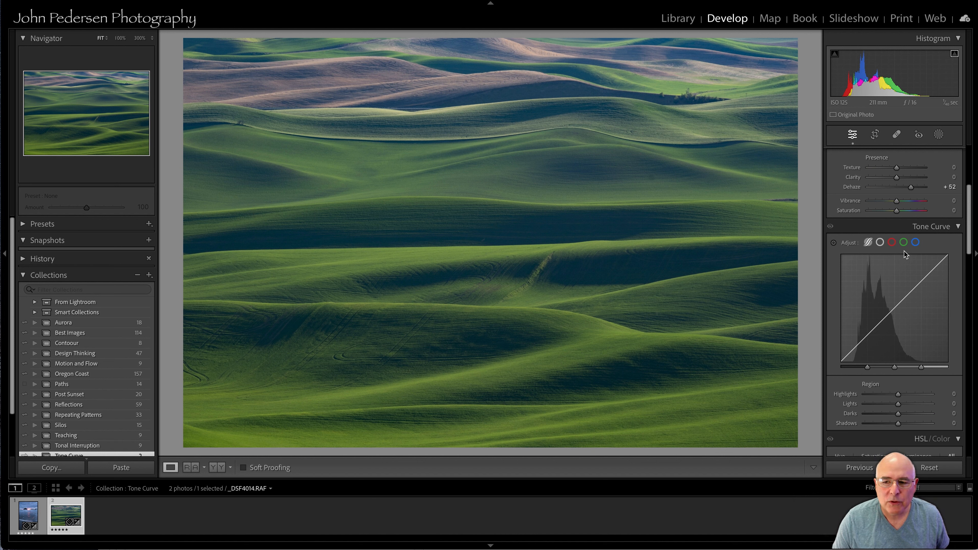
{"action": "left_click", "coordinate": [916, 243]}
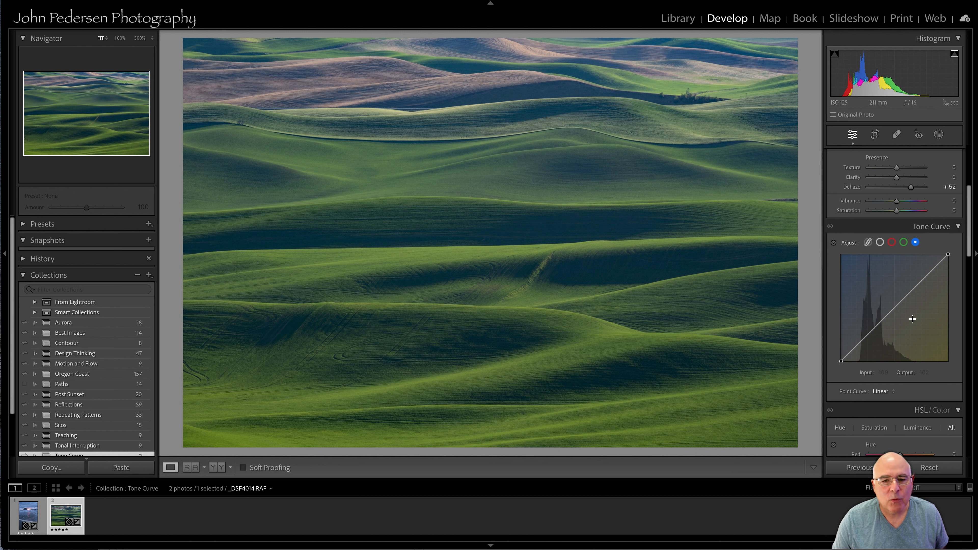
{"action": "left_click", "coordinate": [894, 308]}
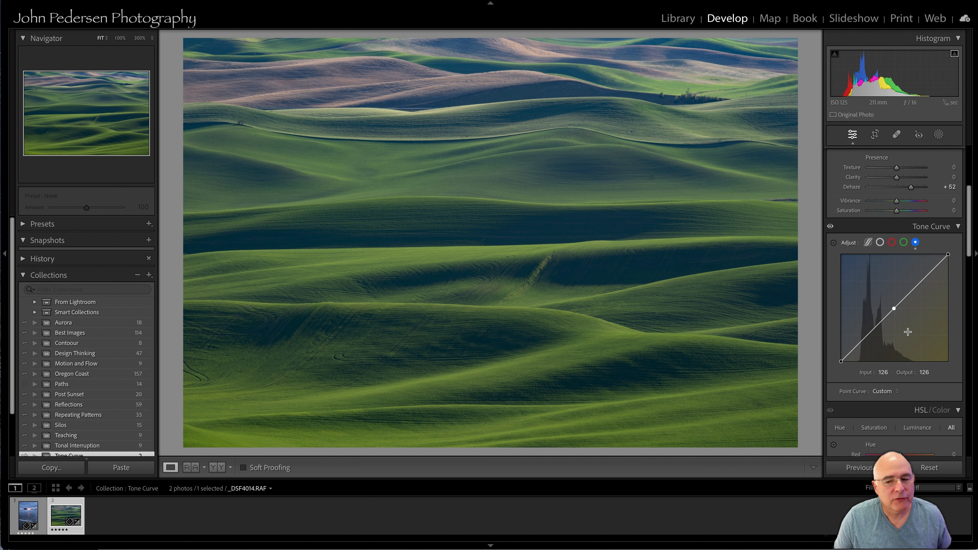
{"action": "left_click", "coordinate": [868, 334]}
{"action": "left_click_drag", "start_coordinate": [869, 336], "coordinate": [871, 336]}
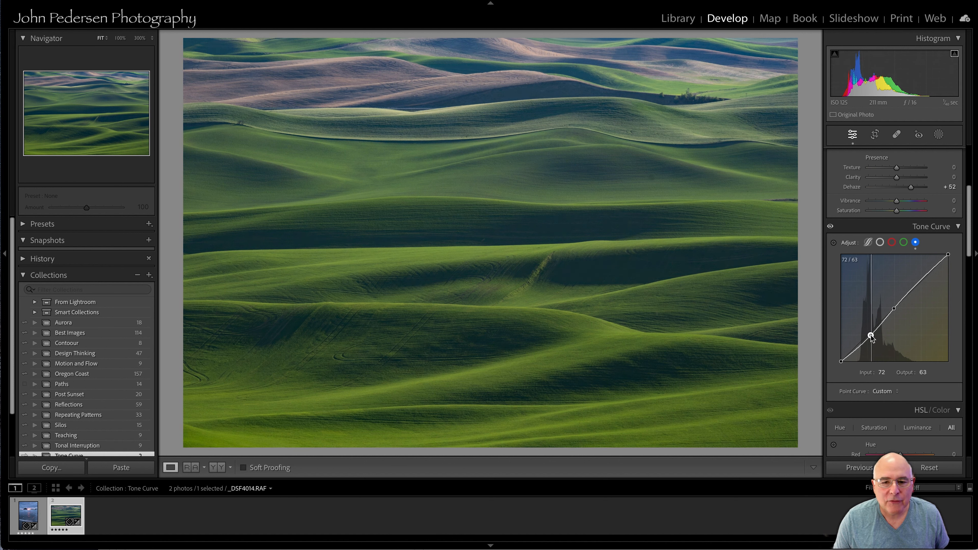
- Compare the photo's earlier Reset Settings history state with the latest blue channel curve state
{"action": "left_click", "coordinate": [23, 259]}
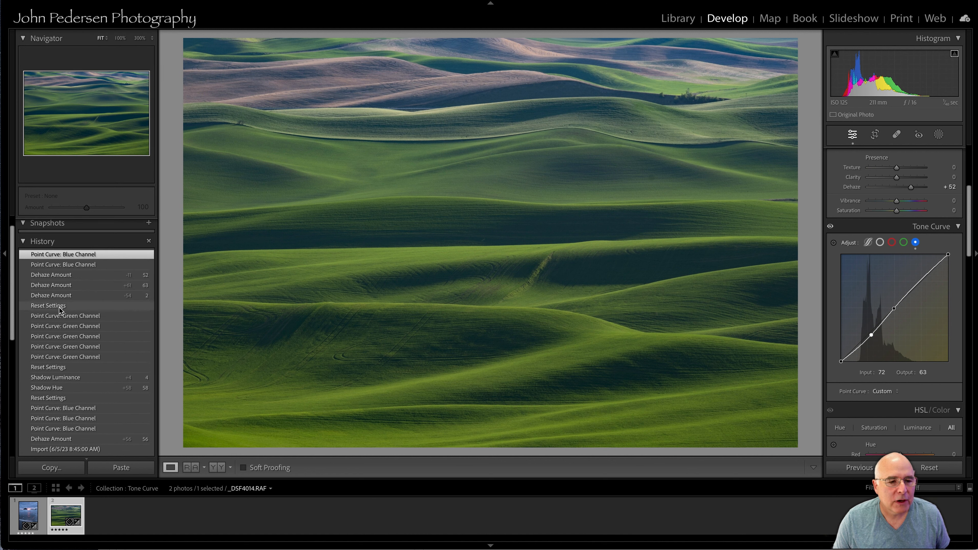
{"action": "left_click", "coordinate": [60, 308]}
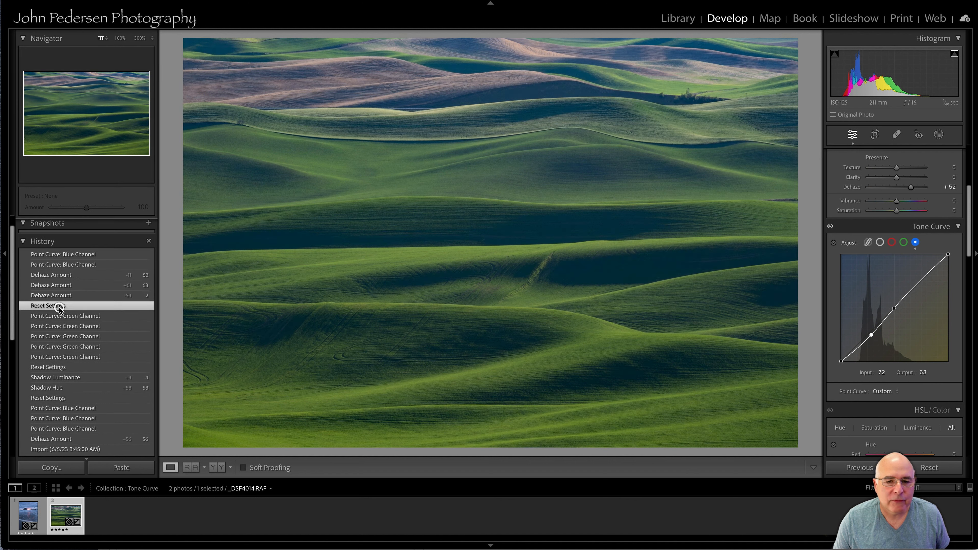
{"action": "left_click", "coordinate": [67, 256]}
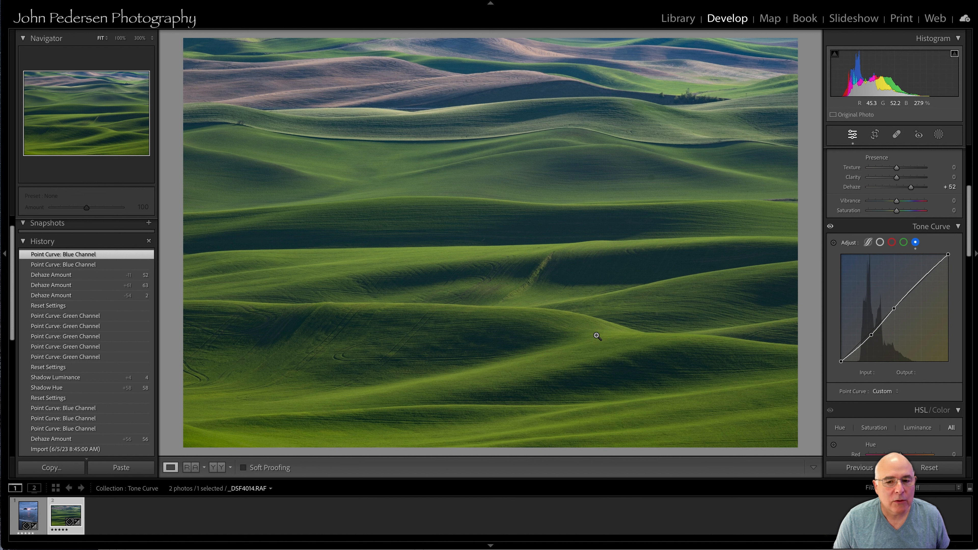
- Try lowering the blue curve's highlights to input 196, output 182, and reset the tone curve adjustments
{"action": "left_click", "coordinate": [921, 281]}
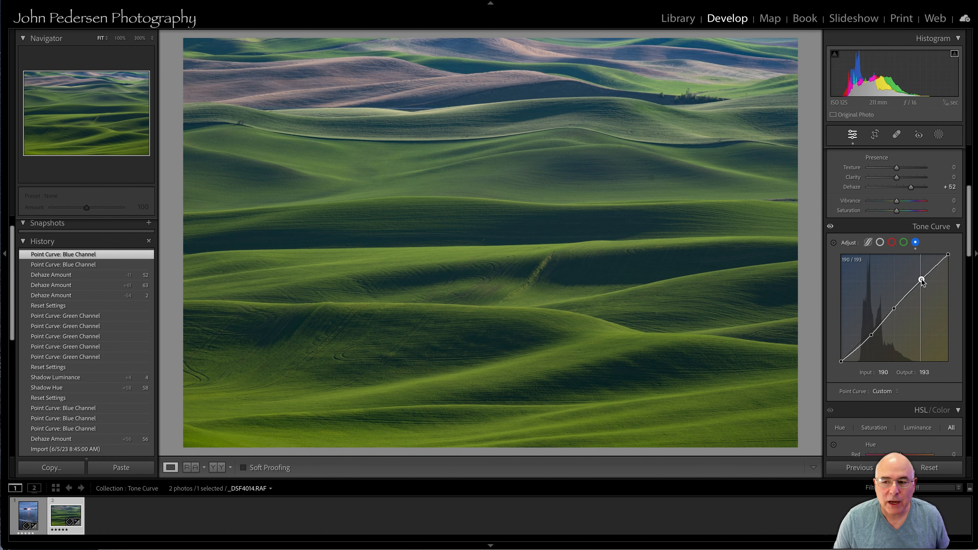
{"action": "left_click_drag", "start_coordinate": [921, 280], "coordinate": [923, 285]}
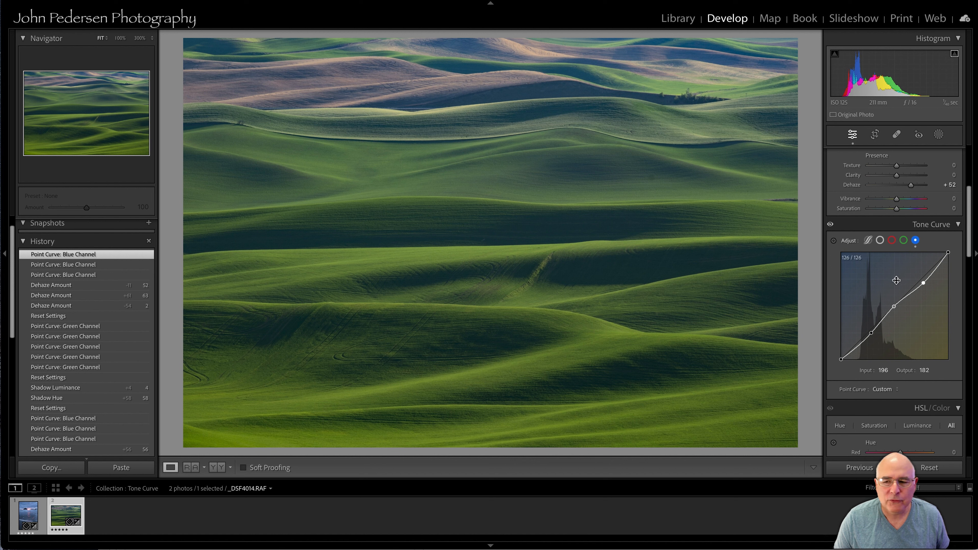
{"action": "double_click", "coordinate": [849, 241]}
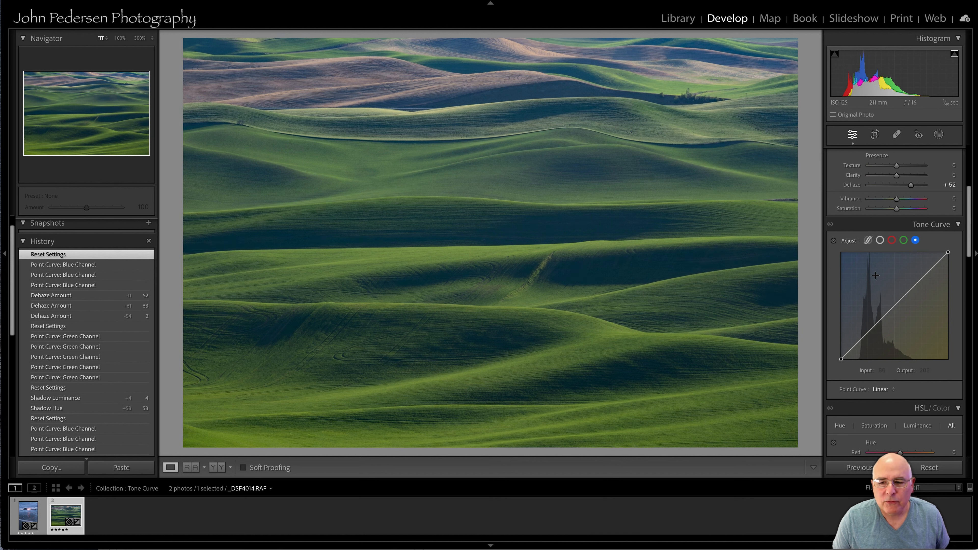
- Tint the shadows warm yellow in Color Grading with hue 49 and saturation 10
{"action": "scroll", "coordinate": [876, 284], "scroll_direction": "down", "scroll_amount": 5}
{"action": "scroll", "coordinate": [876, 284], "scroll_direction": "down", "scroll_amount": 8}
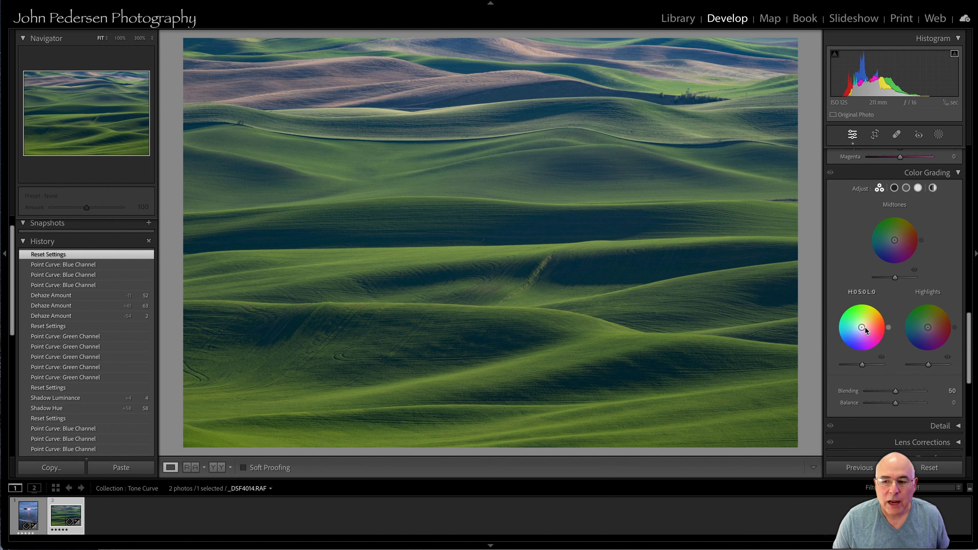
{"action": "left_click_drag", "start_coordinate": [863, 327], "coordinate": [863, 326]}
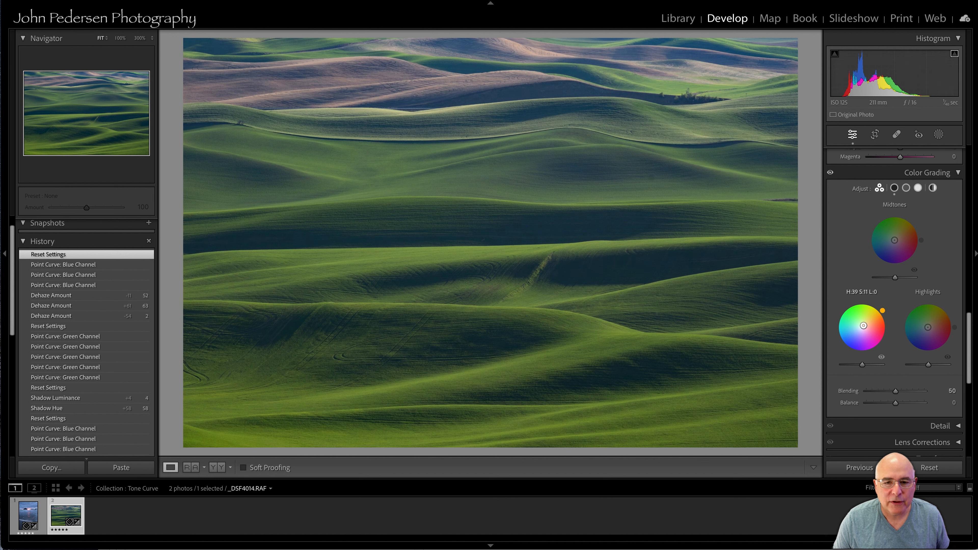
{"action": "left_click_drag", "start_coordinate": [863, 326], "coordinate": [863, 327]}
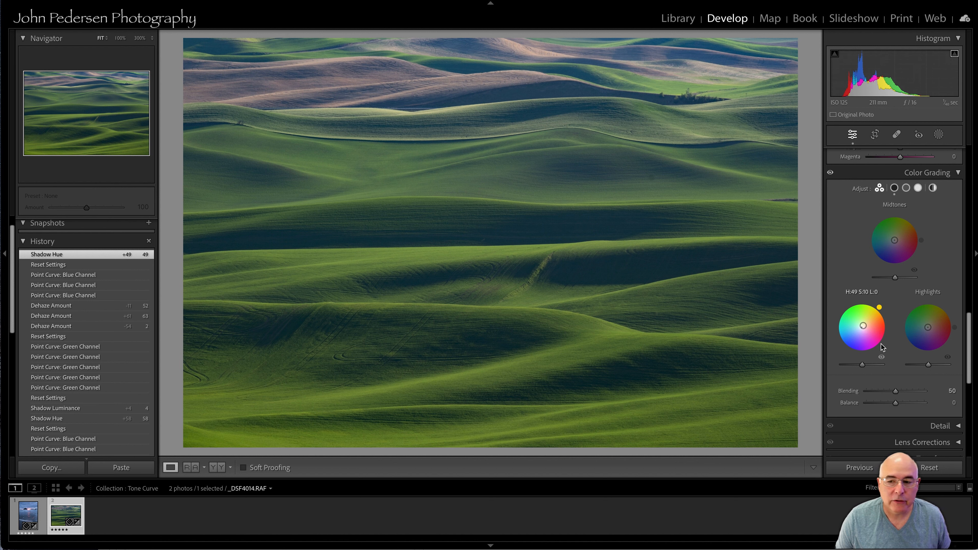
- Anchor the midtones of the green channel tone curve with a point at input 138, output 138
{"action": "scroll", "coordinate": [881, 346], "scroll_direction": "up", "scroll_amount": 6}
{"action": "scroll", "coordinate": [879, 347], "scroll_direction": "up", "scroll_amount": 10}
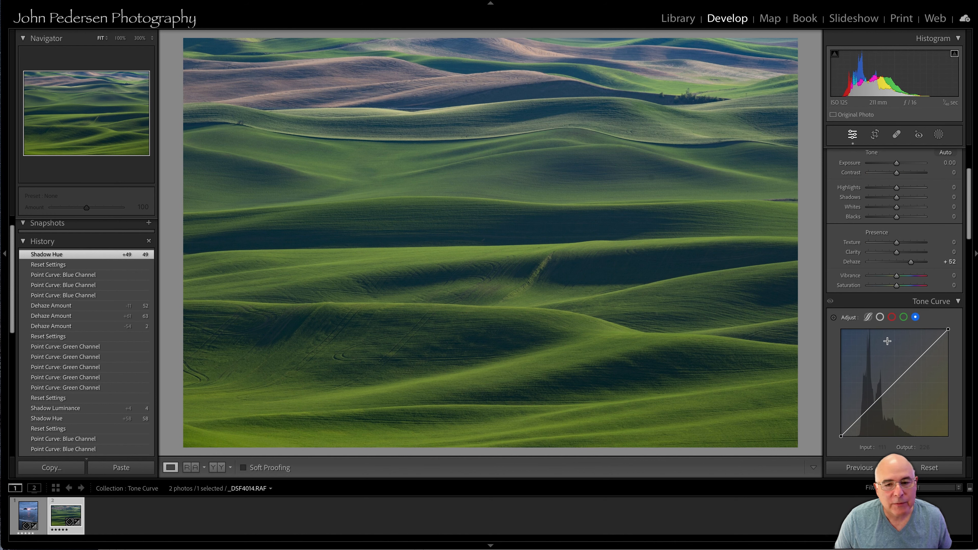
{"action": "scroll", "coordinate": [888, 341], "scroll_direction": "down", "scroll_amount": 3}
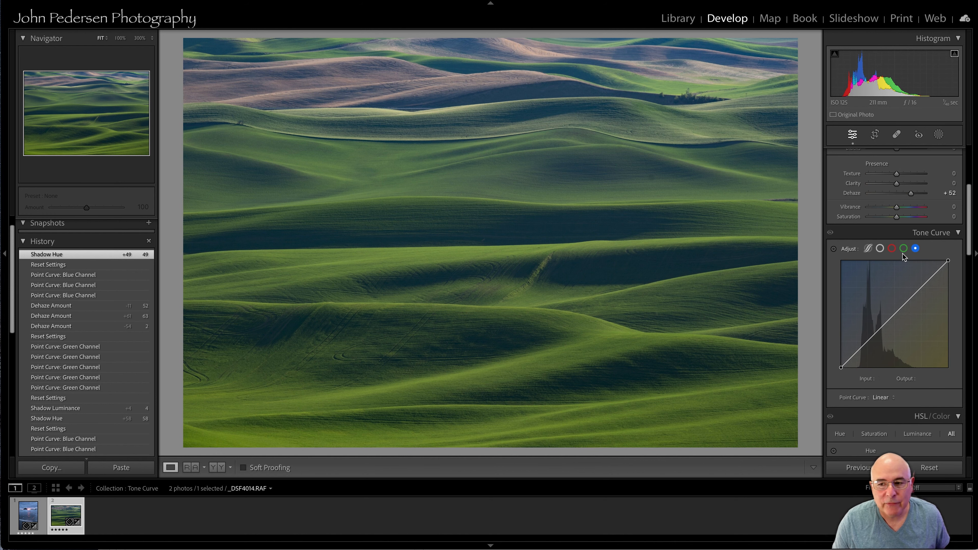
{"action": "left_click", "coordinate": [903, 249]}
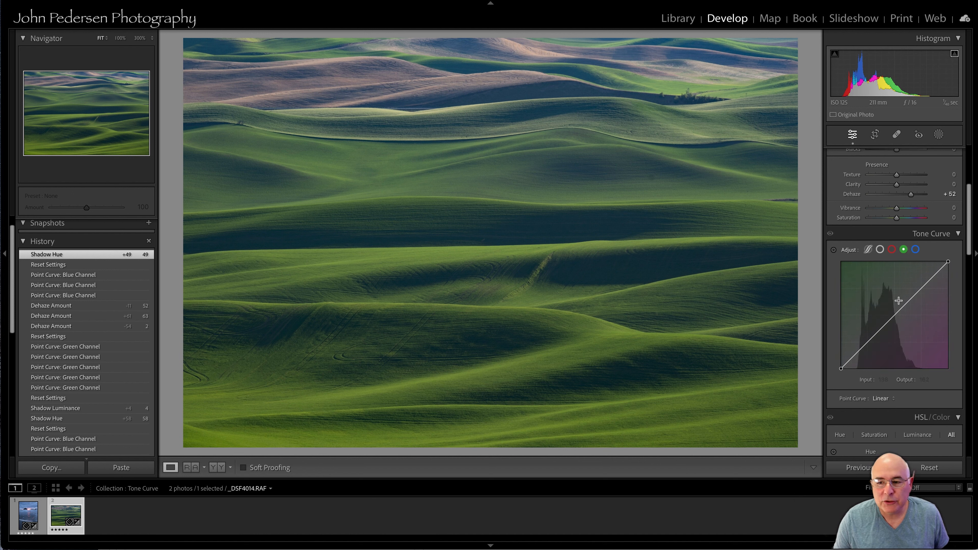
{"action": "scroll", "coordinate": [865, 296], "scroll_direction": "down", "scroll_amount": 1}
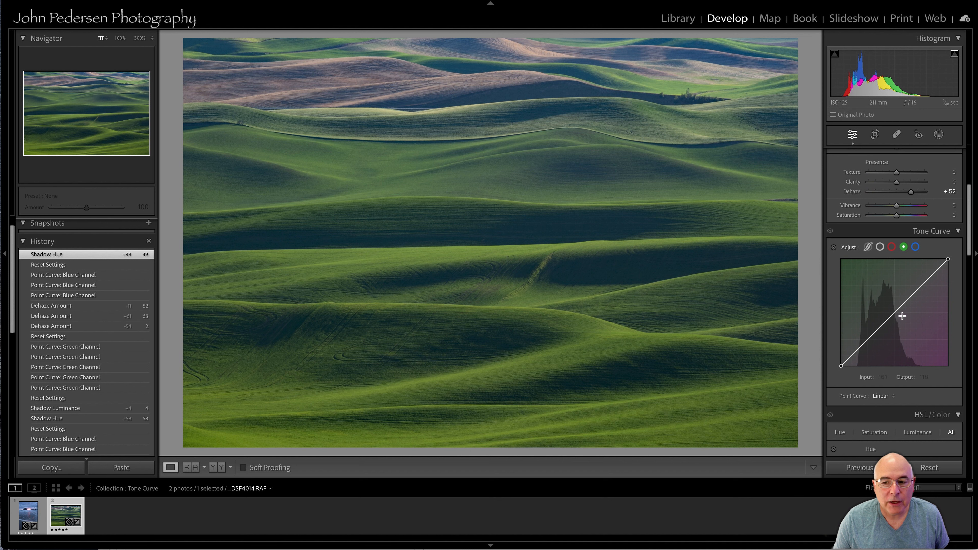
{"action": "left_click", "coordinate": [898, 308]}
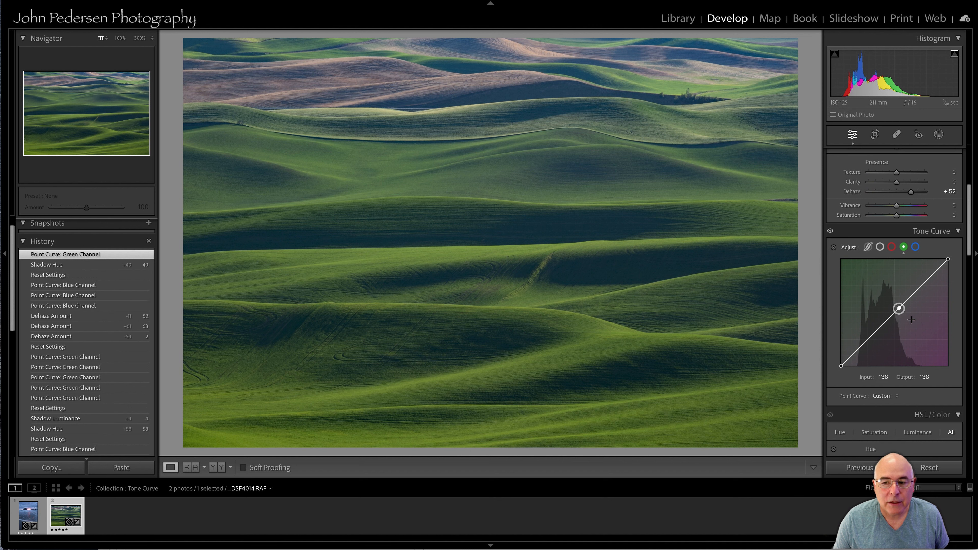
- Raise a highlight point on the green channel curve slightly and fine-tune a point in its shadows
{"action": "left_click", "coordinate": [919, 289]}
{"action": "left_click_drag", "start_coordinate": [919, 289], "coordinate": [916, 288]}
{"action": "left_click", "coordinate": [869, 337]}
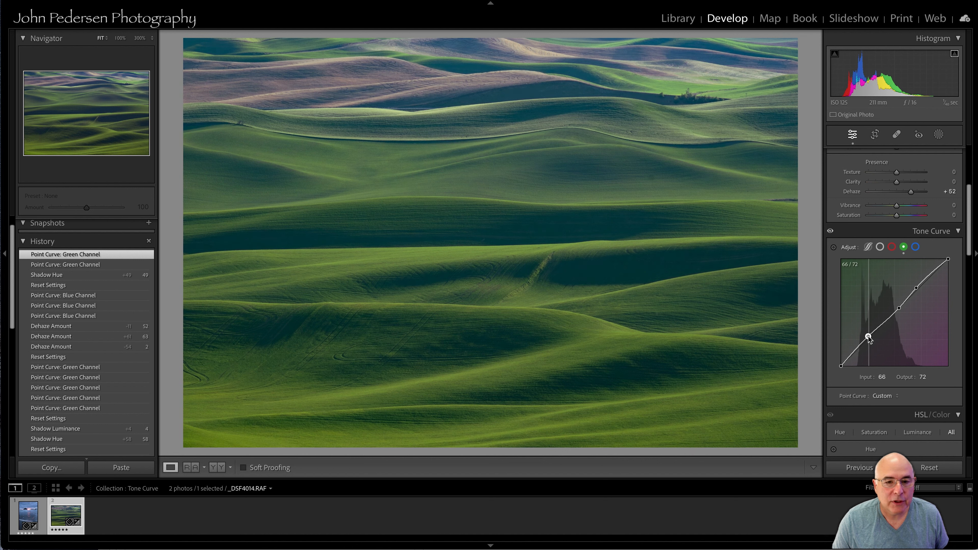
{"action": "left_click_drag", "start_coordinate": [870, 339], "coordinate": [869, 338]}
- Shape an S-curve on the composite point curve by lowering the shadows and raising a highlight point to input 154, output 172
{"action": "left_click", "coordinate": [893, 247]}
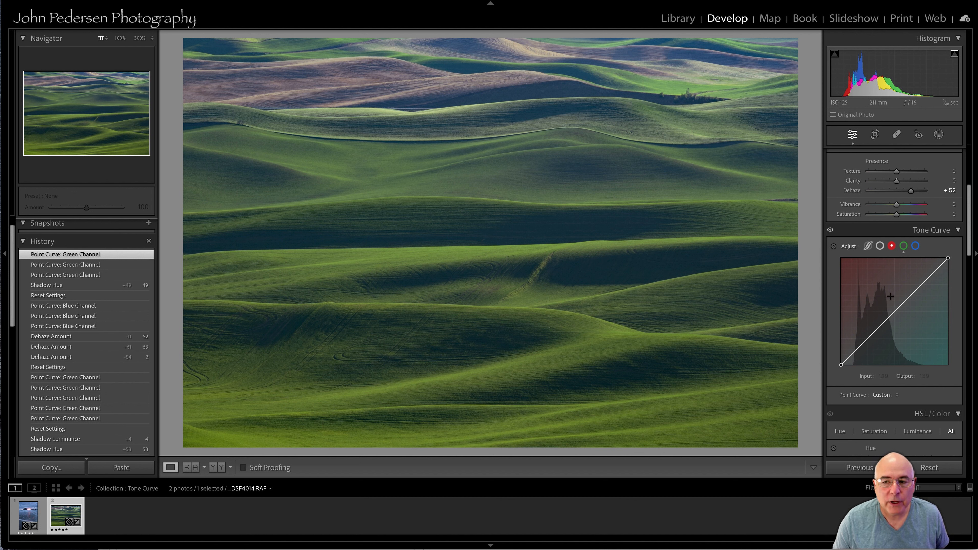
{"action": "left_click", "coordinate": [868, 246]}
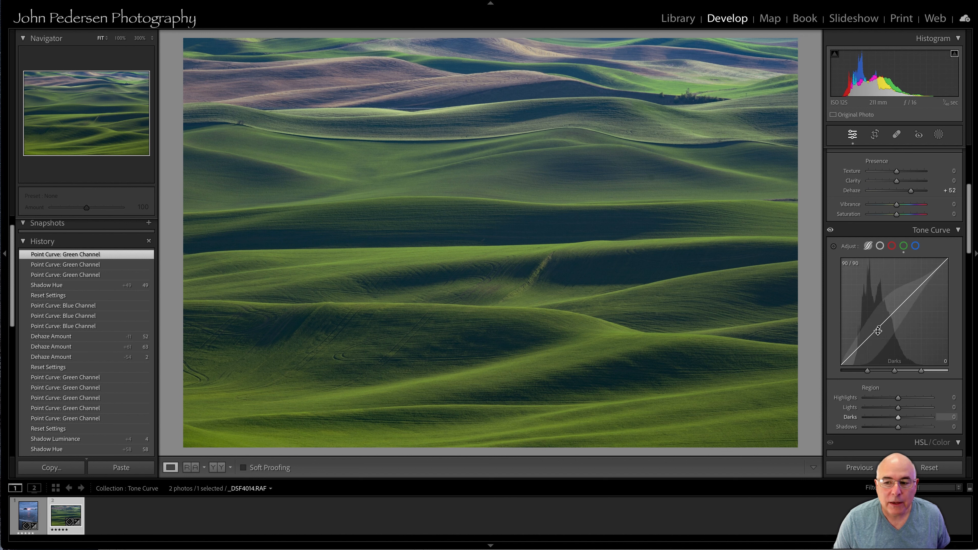
{"action": "left_click", "coordinate": [879, 246]}
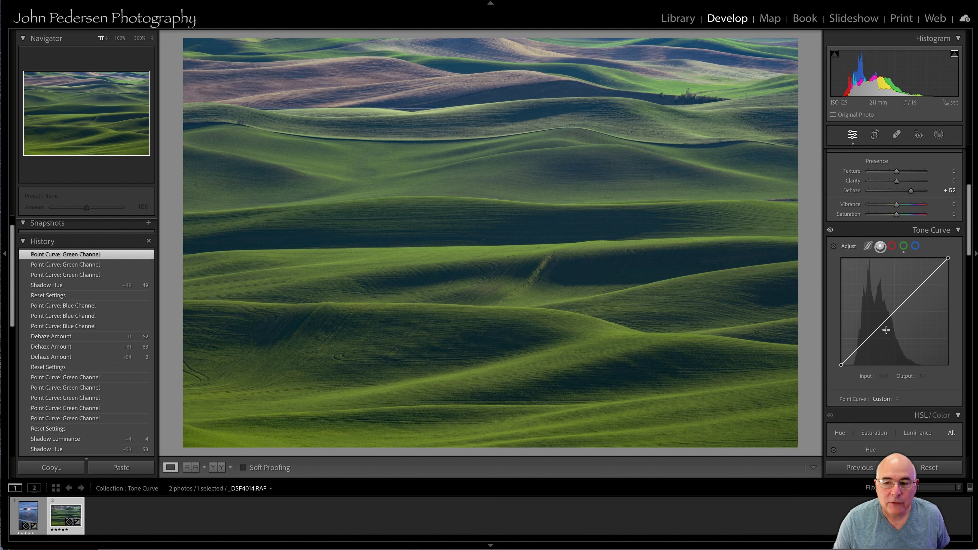
{"action": "left_click", "coordinate": [910, 295]}
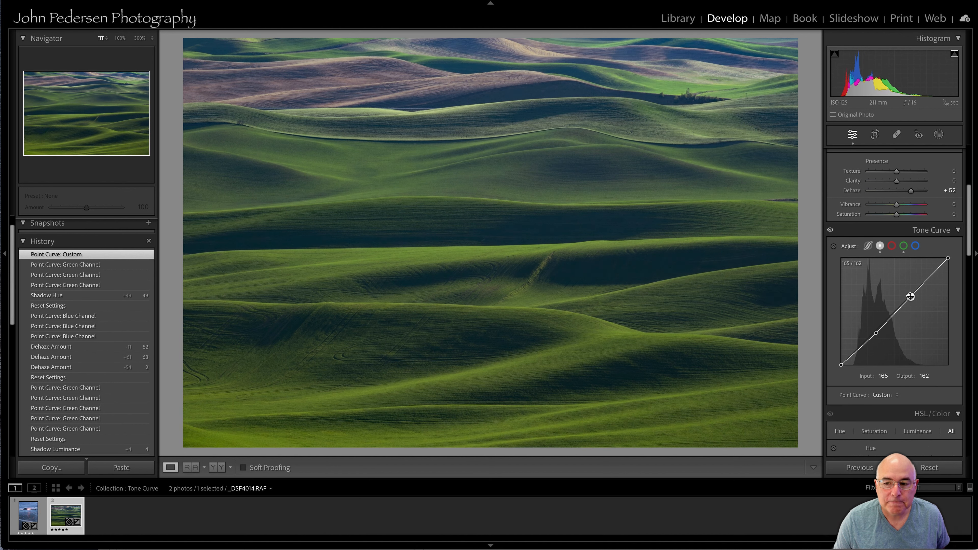
{"action": "left_click_drag", "start_coordinate": [909, 295], "coordinate": [906, 292]}
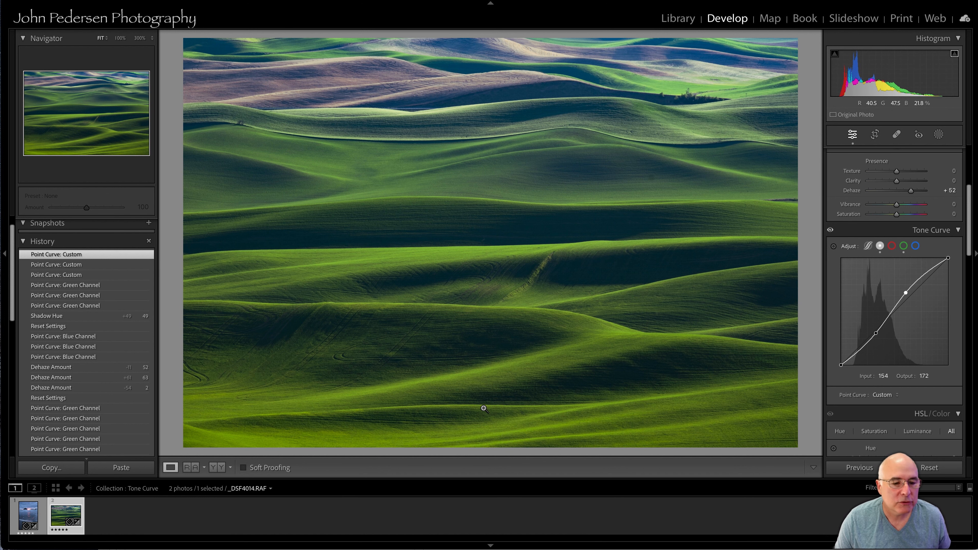
- Open the seascape photo _DSF2664.JPG and anchor its blue channel curve's midtones at input 138, output 134
{"action": "left_click", "coordinate": [28, 516]}
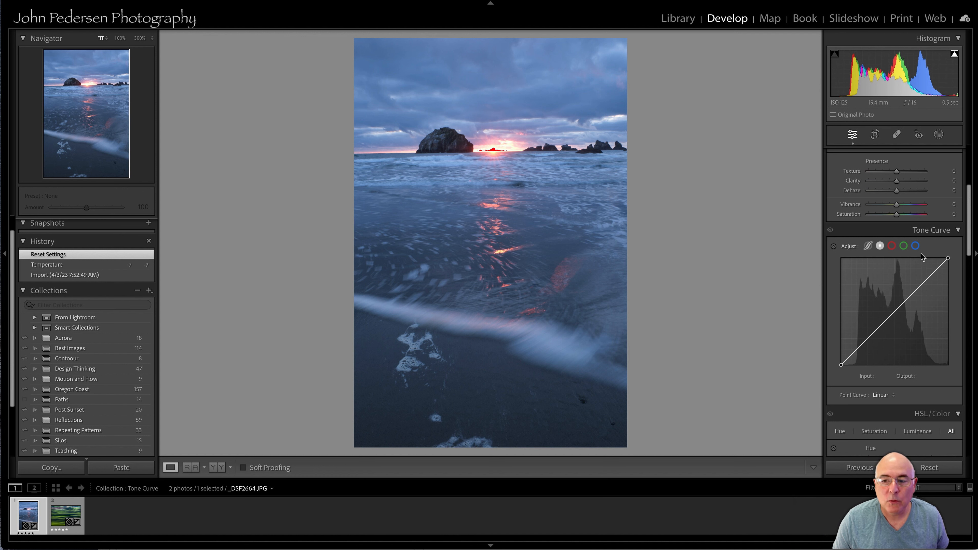
{"action": "left_click", "coordinate": [916, 246]}
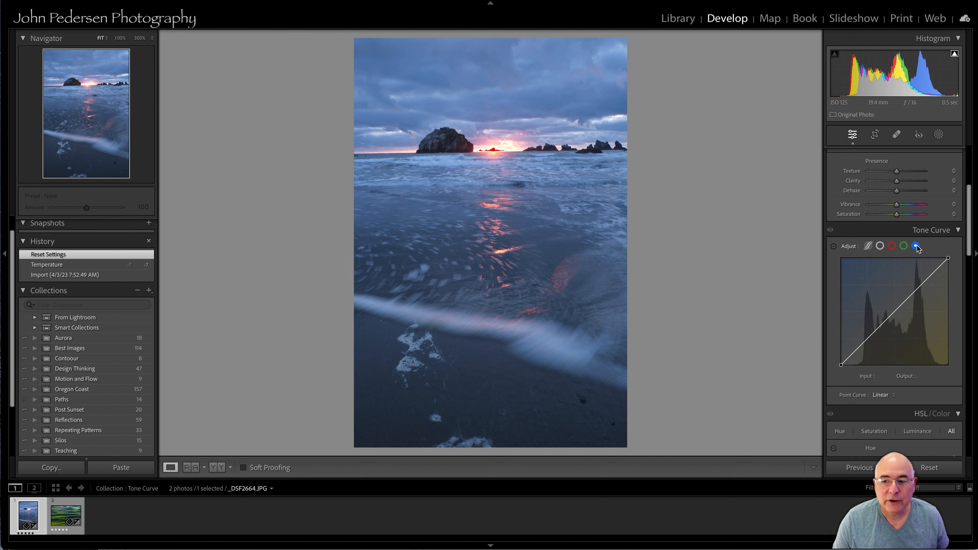
{"action": "left_click", "coordinate": [899, 309]}
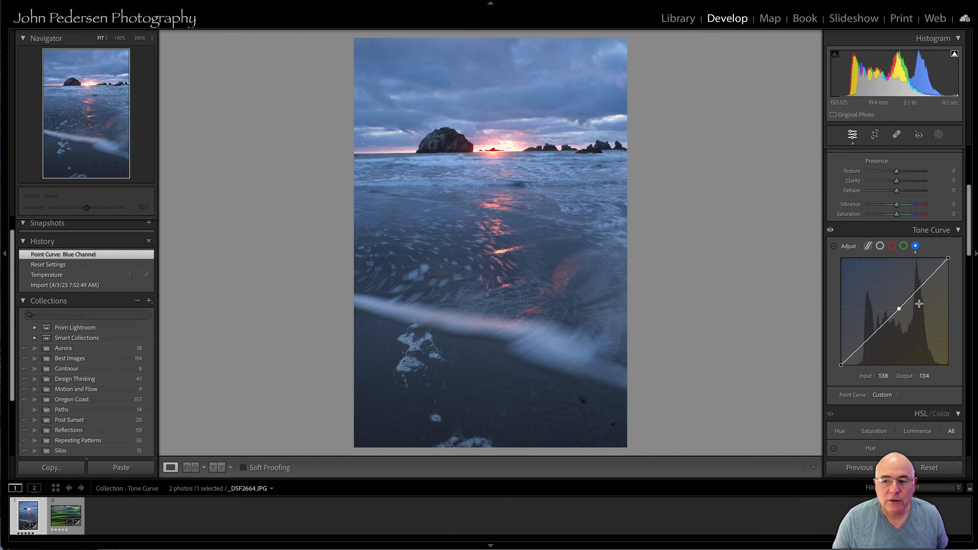
- Lower the blue curve's highlights to input 200, output 187, and raise its shadows to input 54, output 63
{"action": "left_click", "coordinate": [924, 285]}
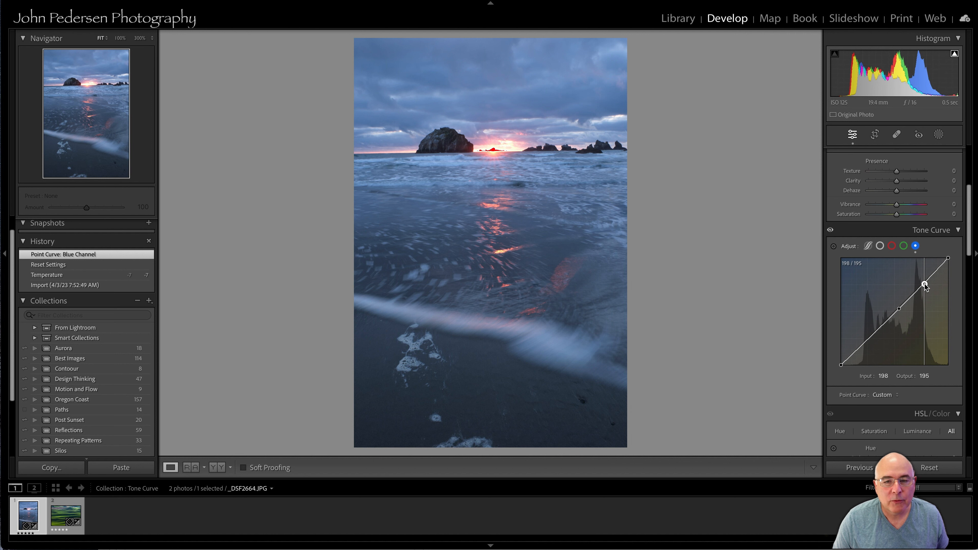
{"action": "left_click_drag", "start_coordinate": [925, 284], "coordinate": [925, 287]}
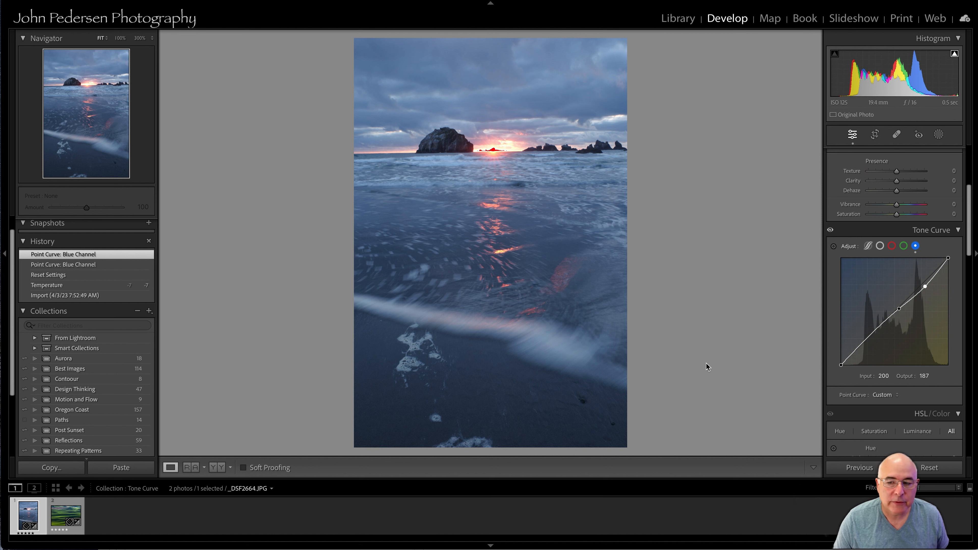
{"action": "left_click", "coordinate": [865, 342]}
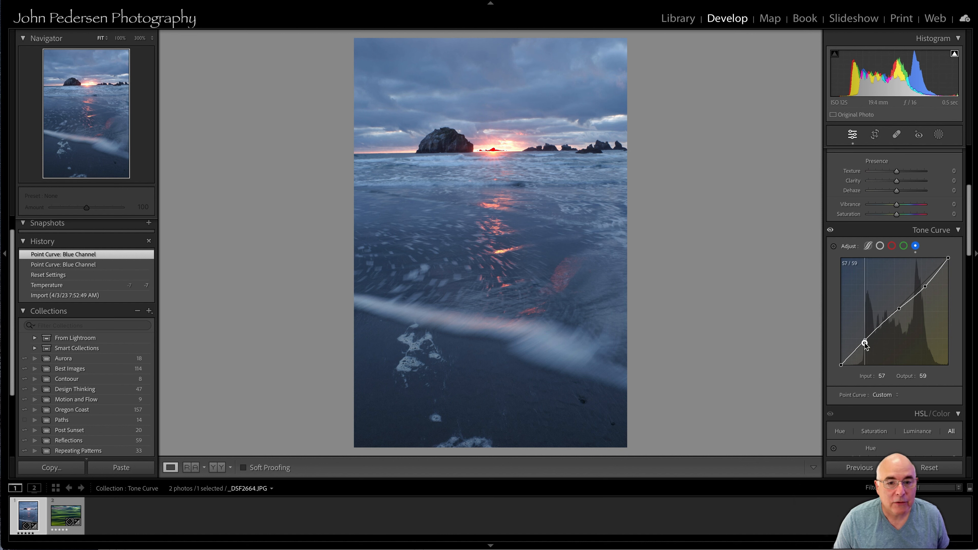
{"action": "left_click_drag", "start_coordinate": [865, 342], "coordinate": [863, 339]}
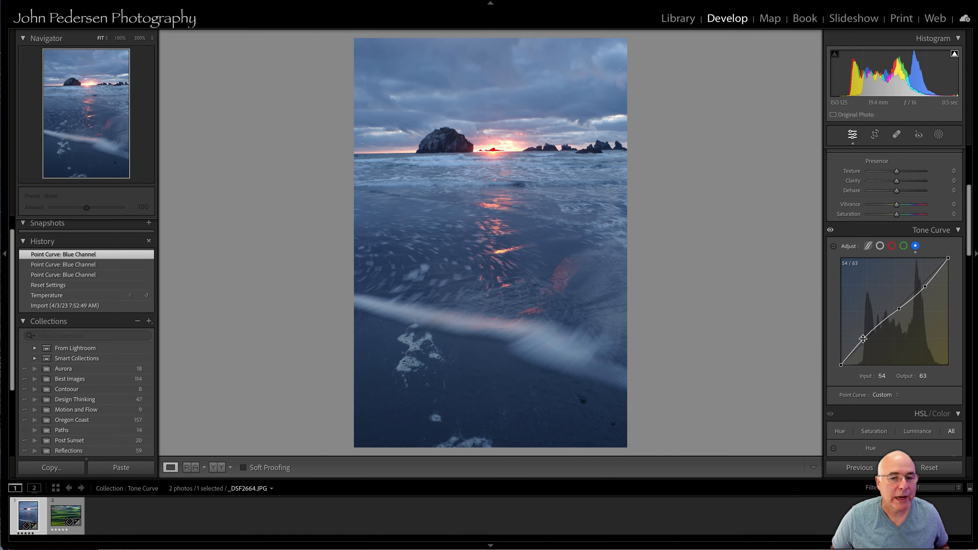